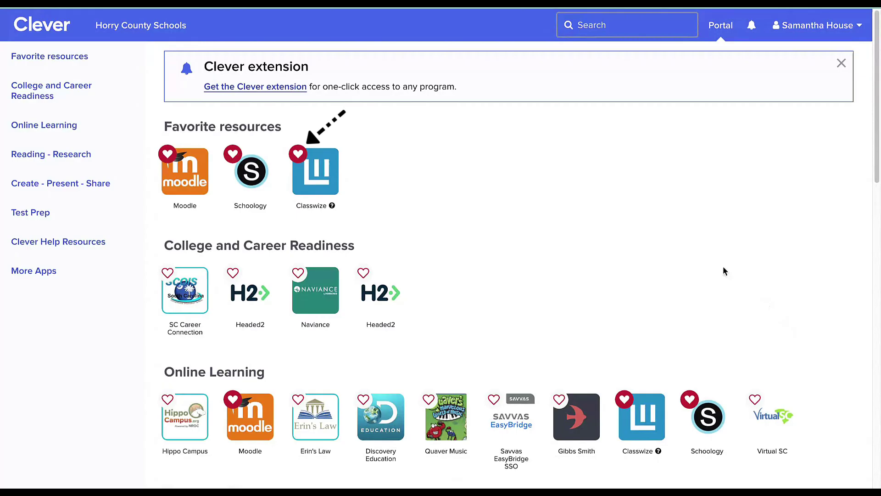
- Launch Classwize from the Clever portal to reach the My classes page
{"action": "left_click", "coordinate": [331, 180]}
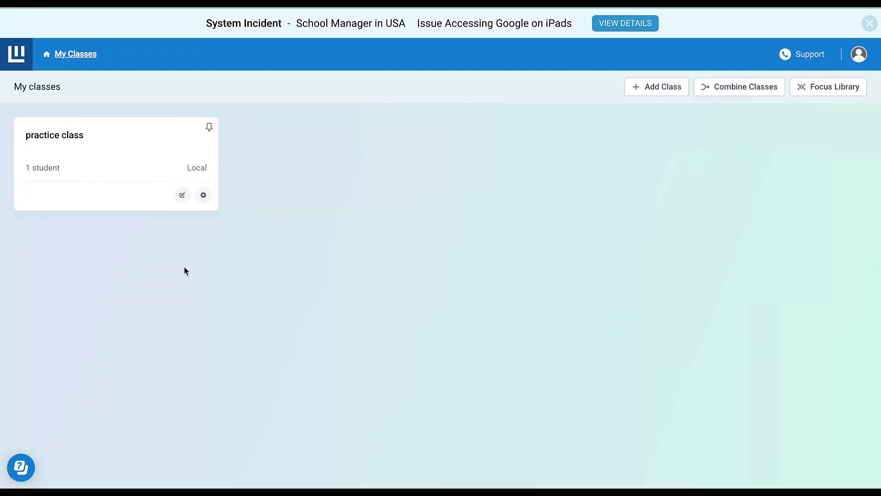
{"action": "left_click", "coordinate": [182, 195]}
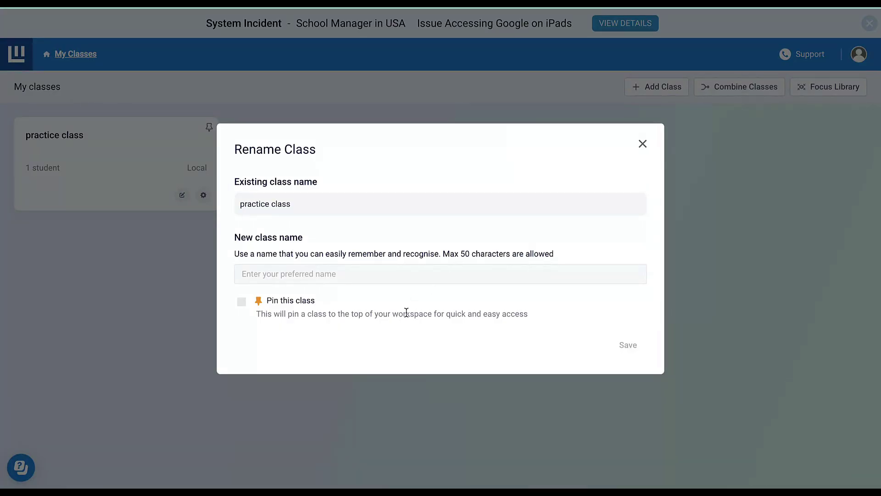
{"action": "left_click", "coordinate": [643, 143]}
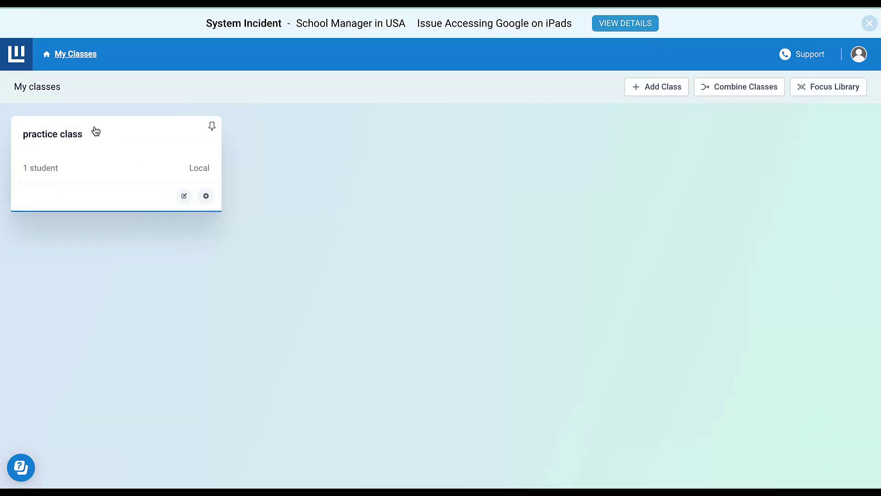
- Open the practice class and bring up the Start Class Session dialog ending at 05:00 PM
{"action": "left_click", "coordinate": [104, 155]}
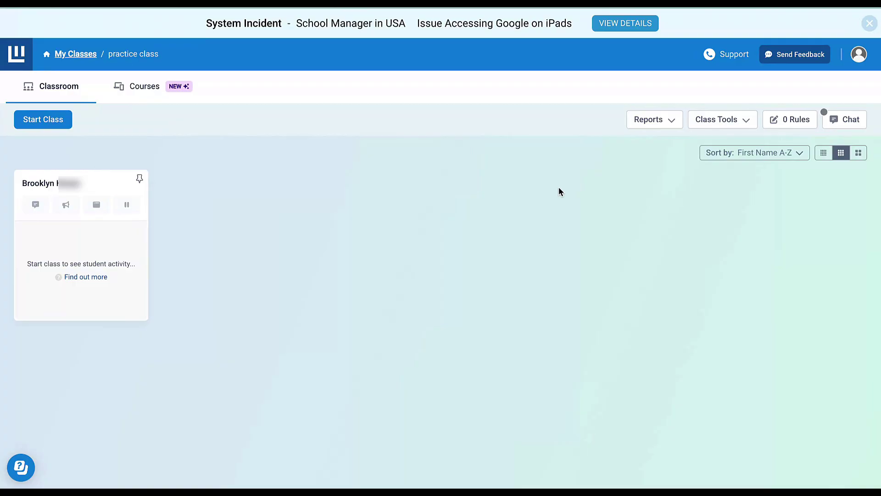
{"action": "left_click", "coordinate": [63, 121]}
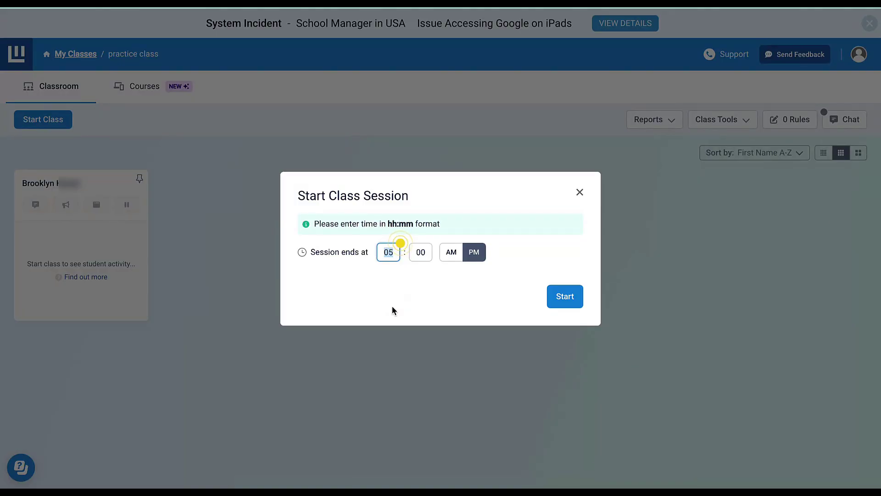
- Start the session until 05:00 PM and push canva.com to the student with Open Site
{"action": "left_click", "coordinate": [560, 303]}
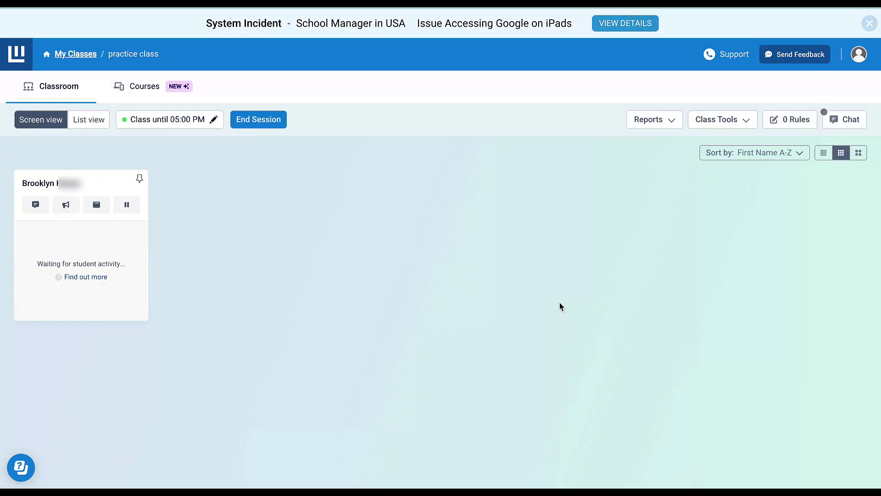
{"action": "left_click", "coordinate": [731, 120]}
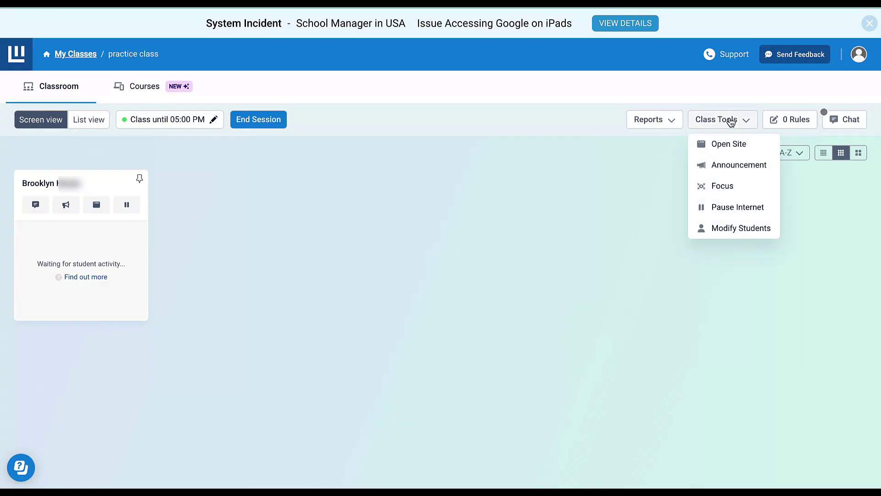
{"action": "left_click", "coordinate": [734, 144]}
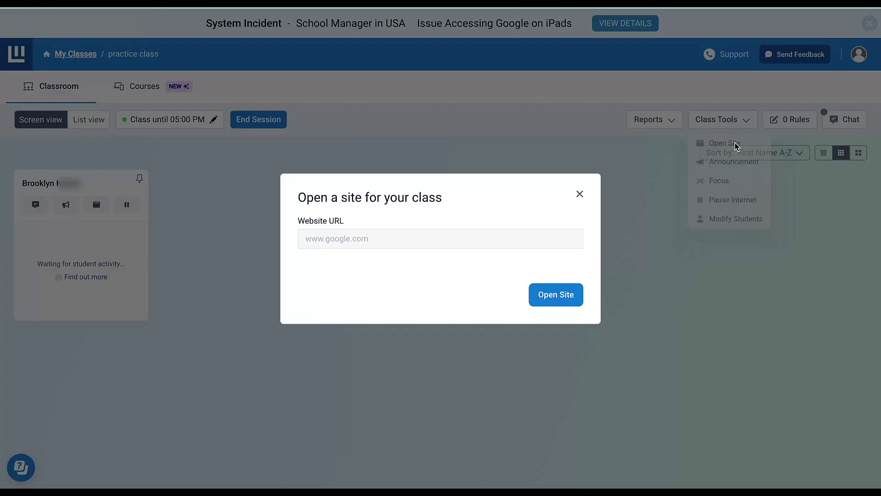
{"action": "left_click", "coordinate": [513, 247]}
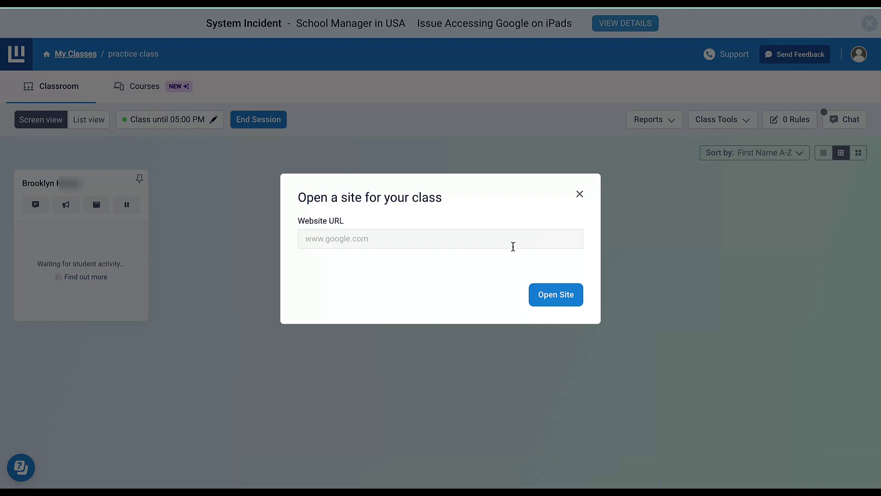
{"action": "type", "text": "canvad"}
{"action": "key", "text": "BackSpace"}
{"action": "type", "text": ".com"}
{"action": "left_click", "coordinate": [546, 294]}
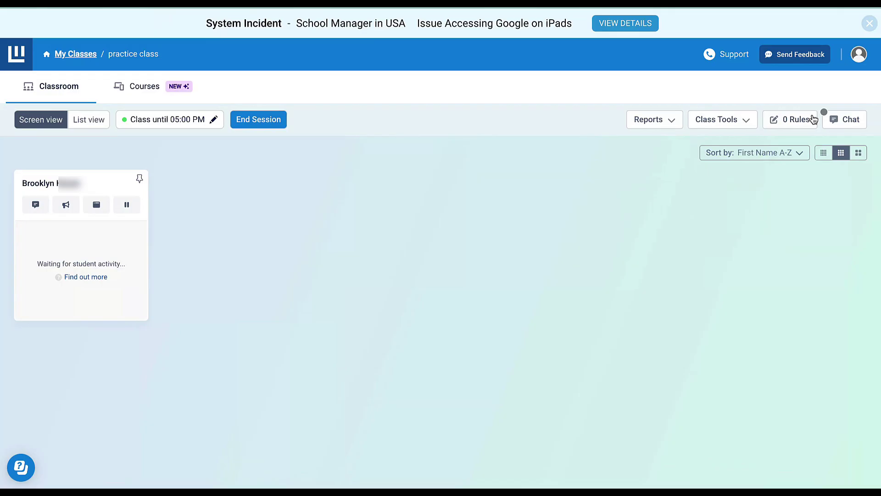
{"action": "left_click", "coordinate": [743, 124]}
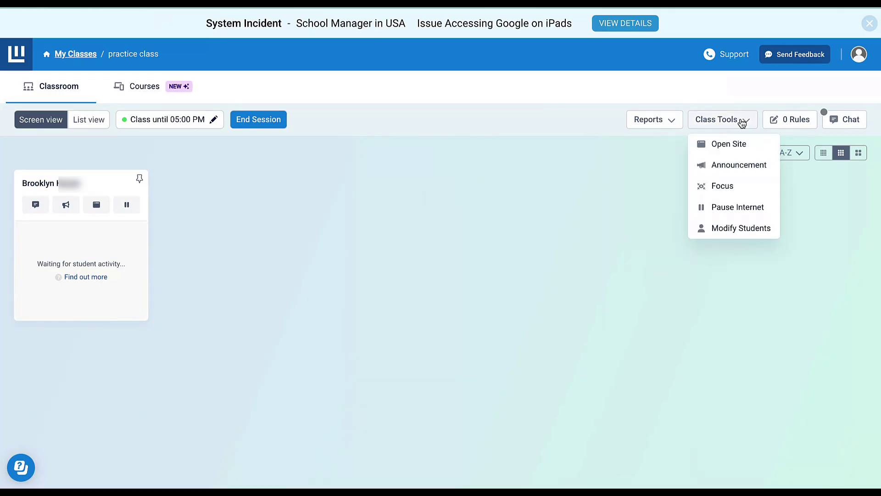
{"action": "left_click", "coordinate": [738, 165]}
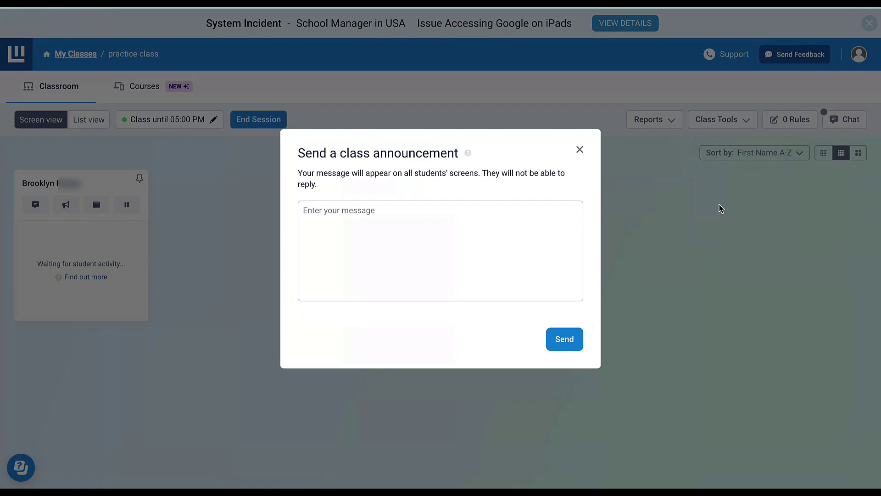
{"action": "left_click", "coordinate": [580, 150]}
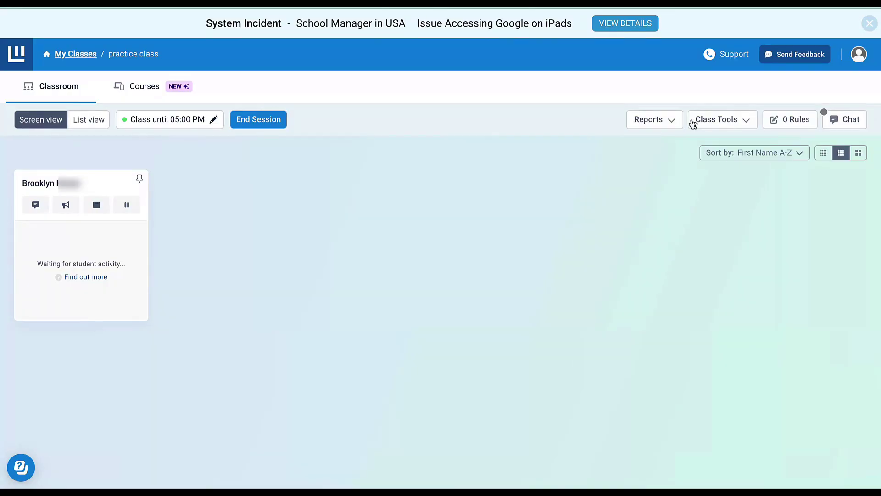
{"action": "left_click", "coordinate": [730, 121]}
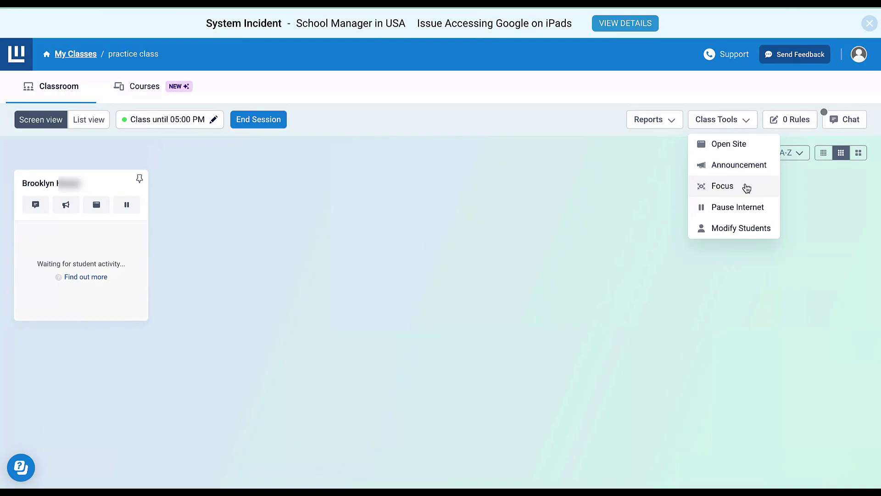
- View the saved Projects focus (Canva, Google Docs and Drive), then return to the Focus Library
{"action": "left_click", "coordinate": [723, 186]}
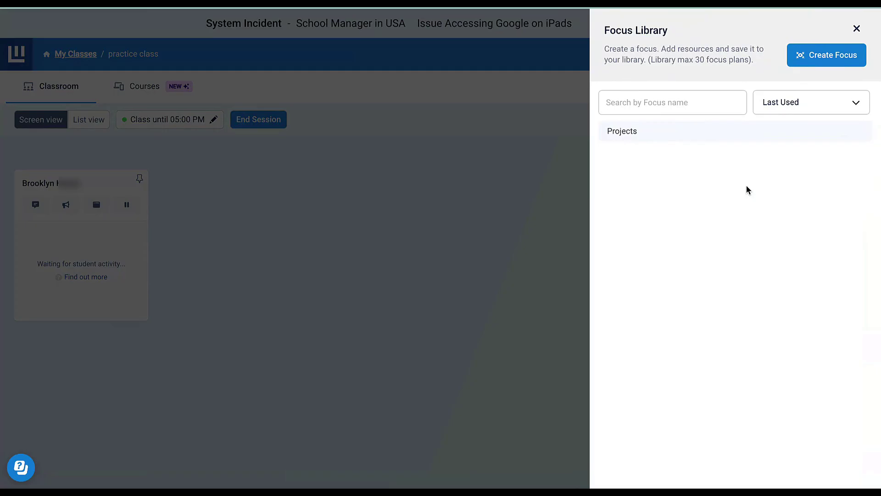
{"action": "left_click", "coordinate": [738, 136]}
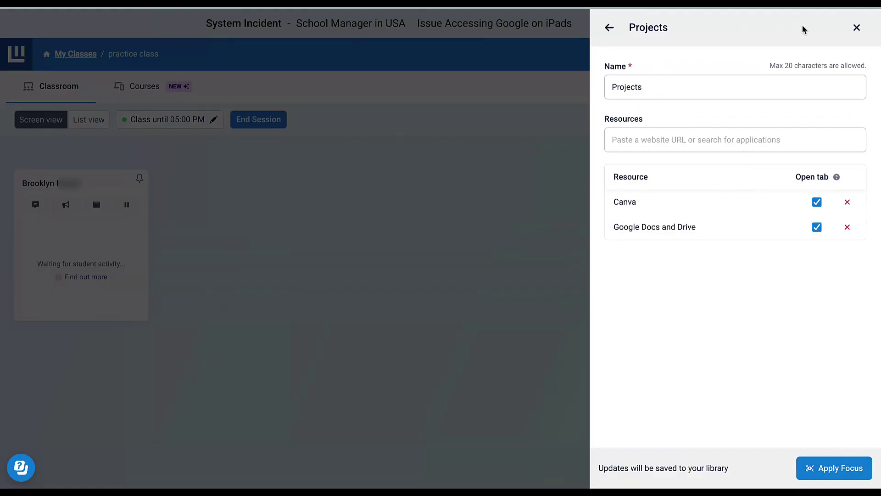
{"action": "left_click", "coordinate": [610, 28]}
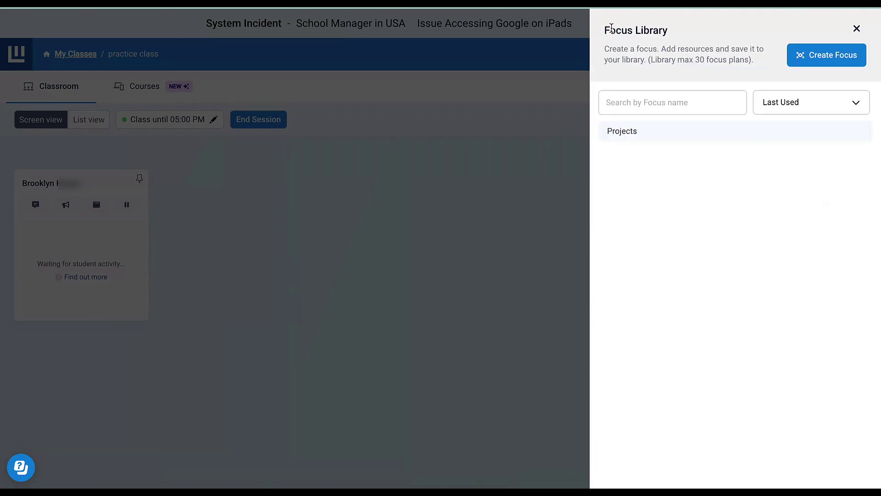
- Create a new focus named 'Warmups' set to save to the library
{"action": "left_click", "coordinate": [829, 65]}
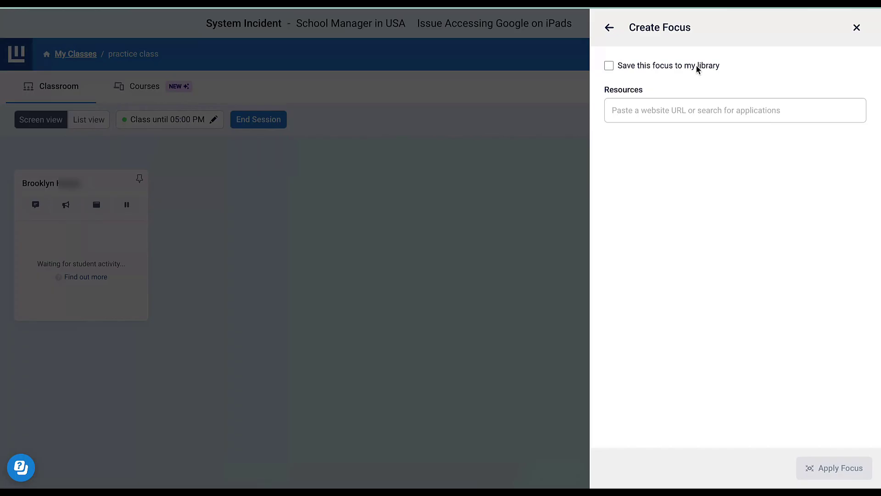
{"action": "left_click", "coordinate": [606, 69]}
{"action": "left_click", "coordinate": [661, 108]}
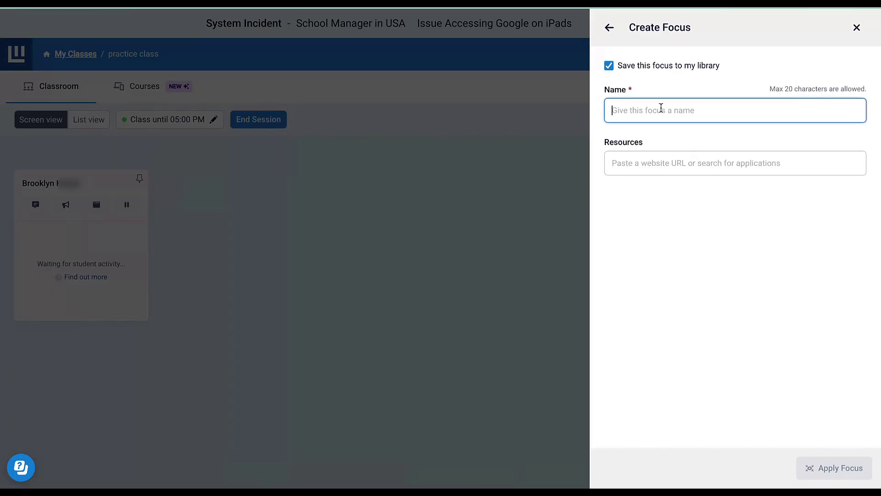
{"action": "type", "text": "Warmups"}
- Add Achieve3000 and Aleks as resources to the Warmups focus
{"action": "left_click", "coordinate": [742, 160]}
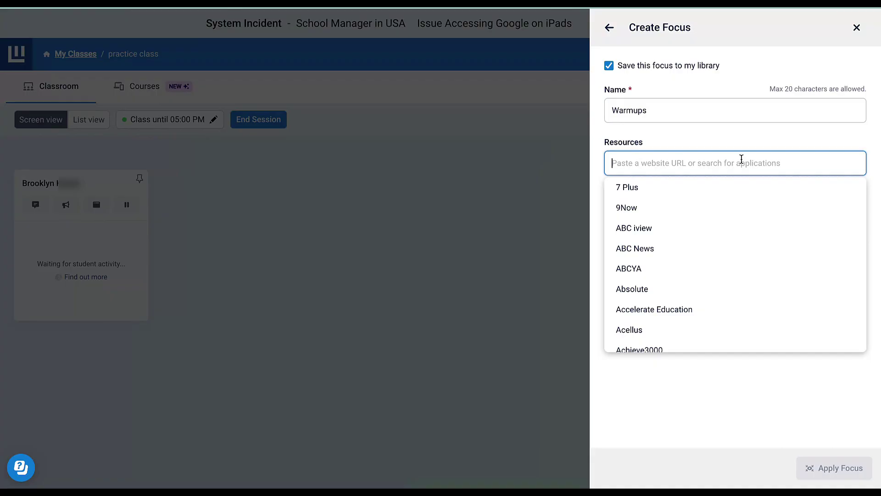
{"action": "scroll", "coordinate": [704, 241], "scroll_direction": "down", "scroll_amount": 1}
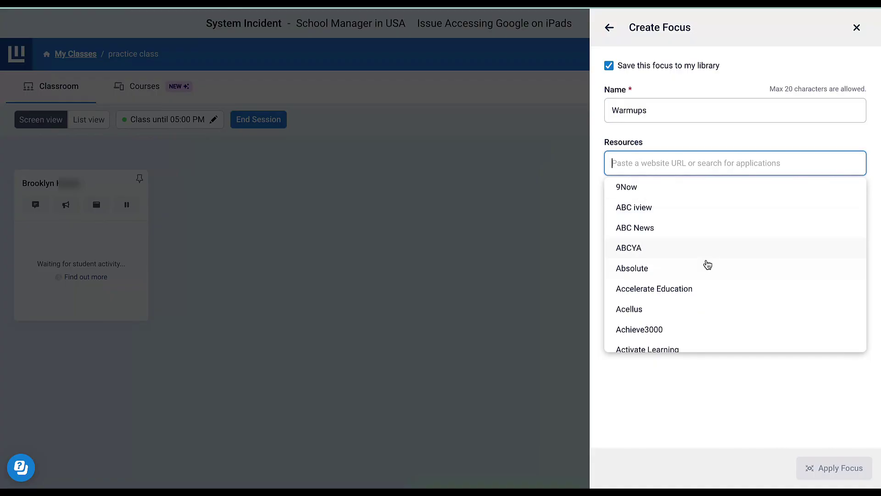
{"action": "scroll", "coordinate": [706, 265], "scroll_direction": "down", "scroll_amount": 1}
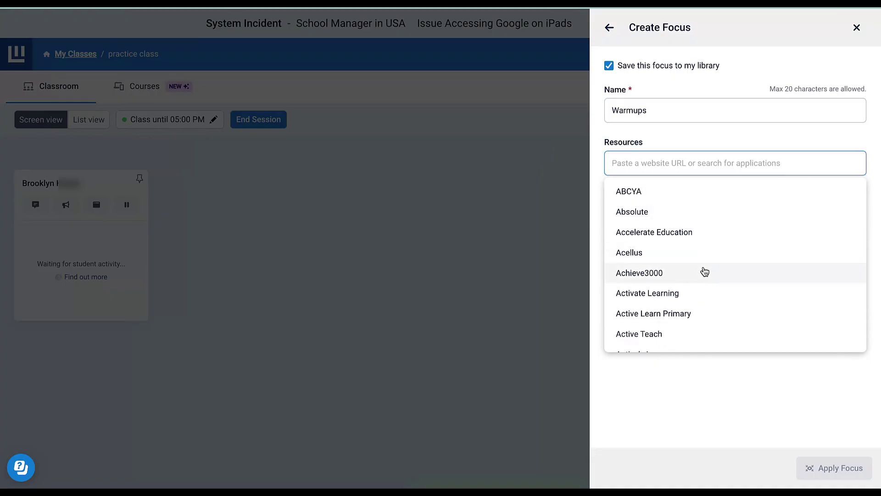
{"action": "left_click", "coordinate": [706, 272]}
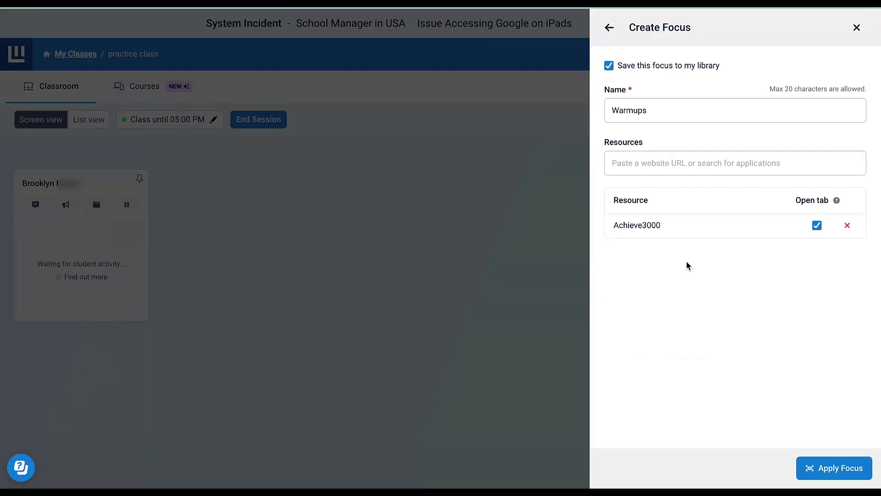
{"action": "left_click", "coordinate": [674, 168]}
{"action": "scroll", "coordinate": [677, 253], "scroll_direction": "down", "scroll_amount": 4}
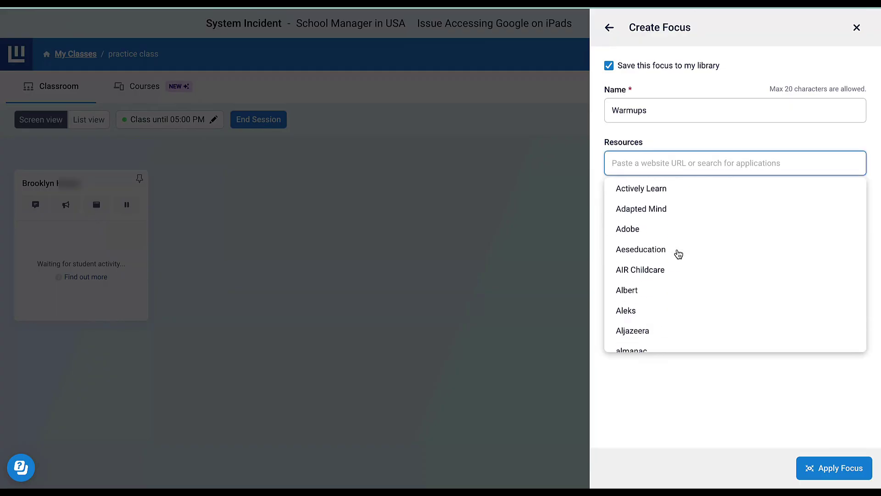
{"action": "scroll", "coordinate": [677, 252], "scroll_direction": "down", "scroll_amount": 1}
{"action": "left_click", "coordinate": [669, 268]}
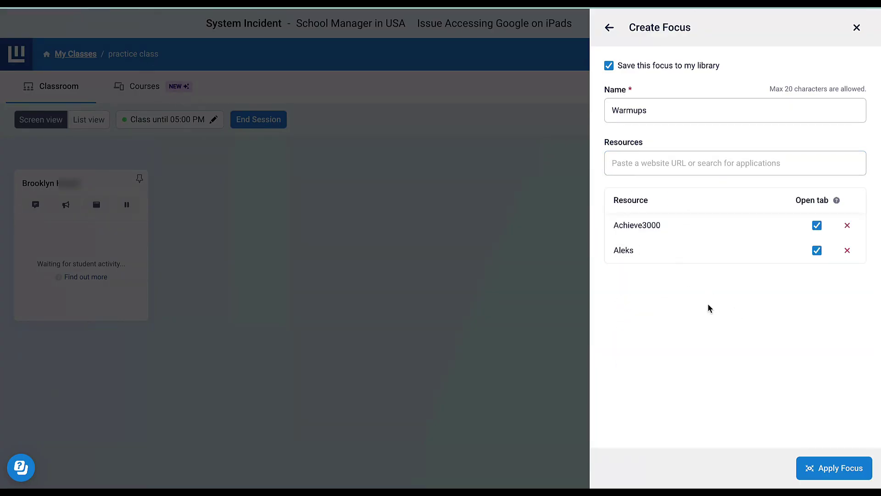
- Apply the Warmups focus to the practice class
{"action": "left_click", "coordinate": [829, 463]}
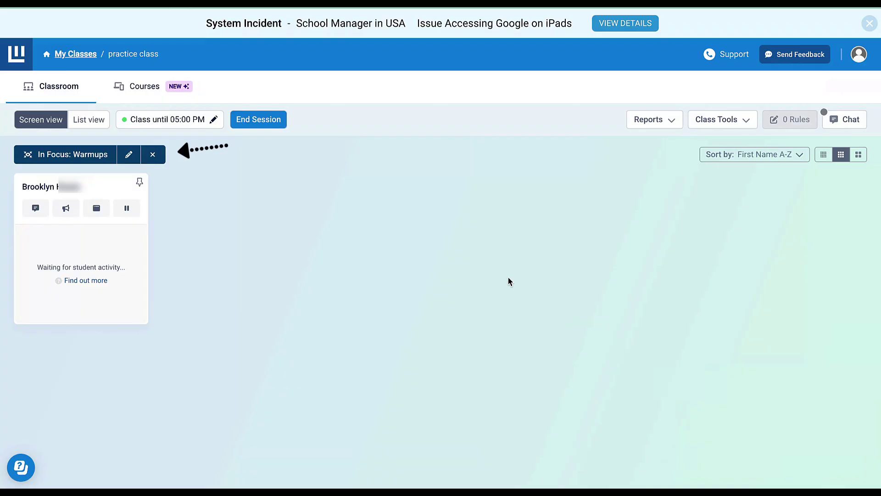
- End the Warmups focus, pause internet for all students, then end the pause
{"action": "left_click", "coordinate": [153, 154]}
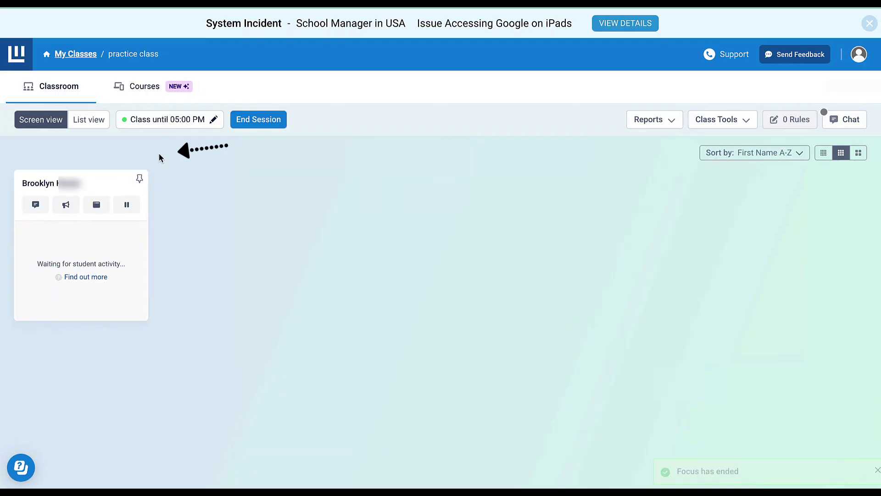
{"action": "left_click", "coordinate": [717, 128]}
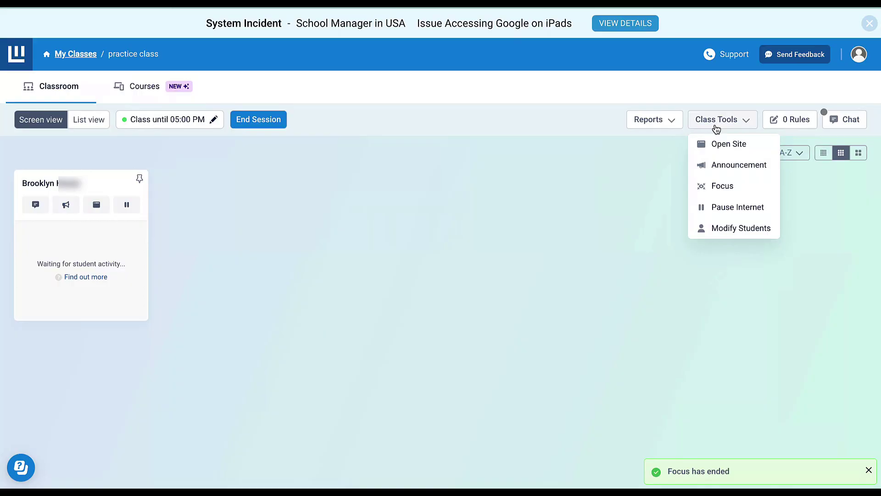
{"action": "left_click", "coordinate": [733, 207]}
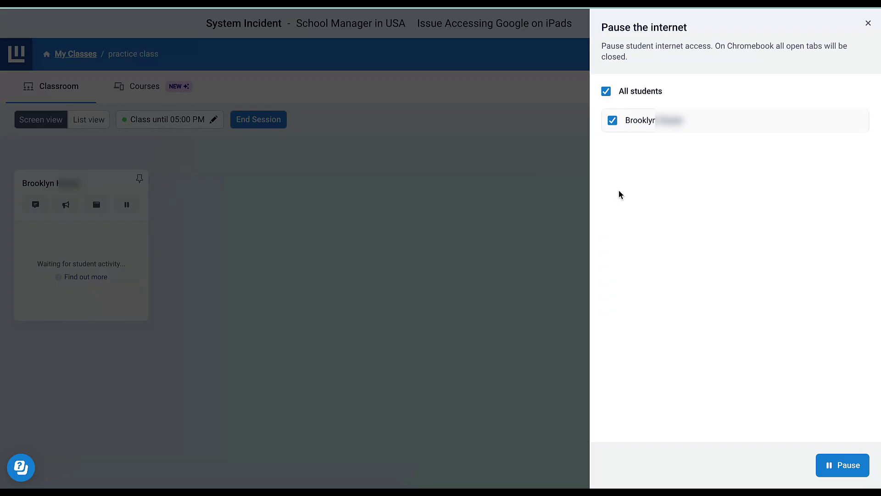
{"action": "left_click", "coordinate": [848, 471]}
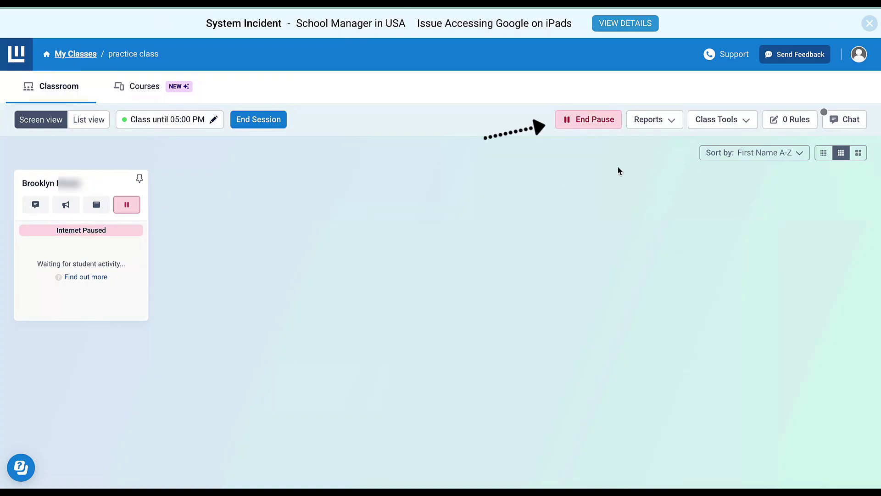
{"action": "left_click", "coordinate": [614, 121]}
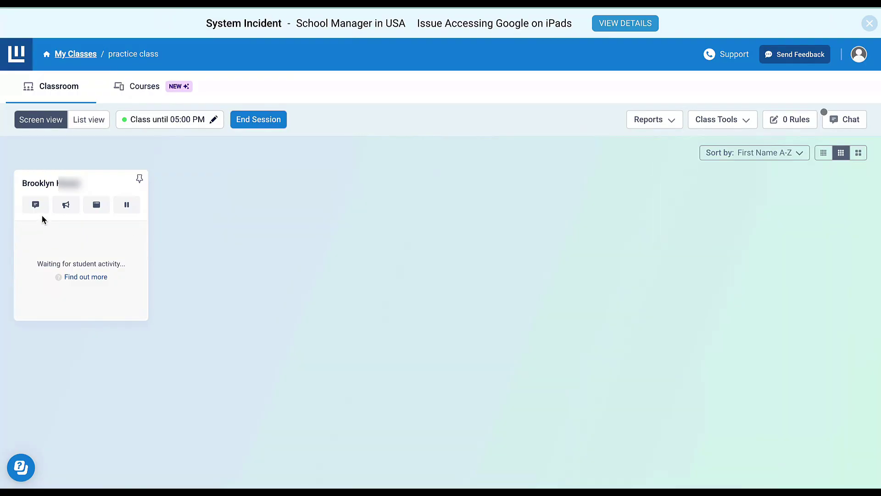
- Cancel a one-way message, then turn on chat with the student and close the chat panel
{"action": "left_click", "coordinate": [67, 209]}
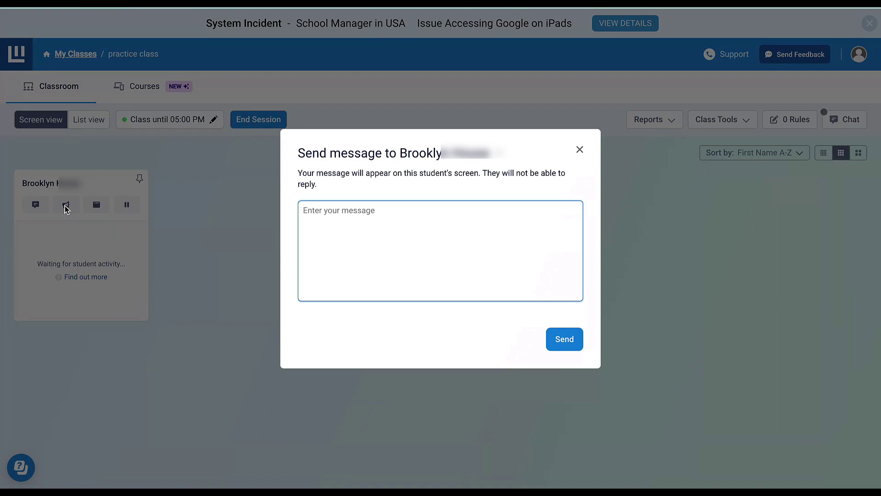
{"action": "left_click", "coordinate": [580, 149]}
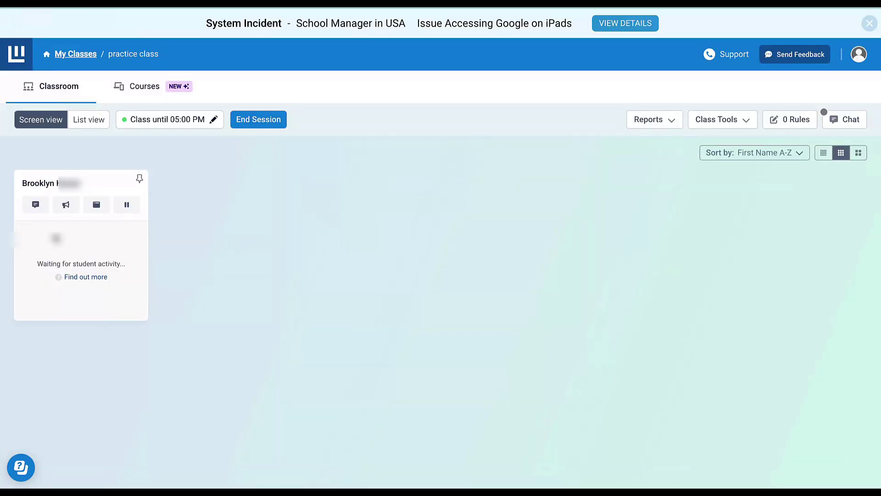
{"action": "left_click", "coordinate": [40, 206]}
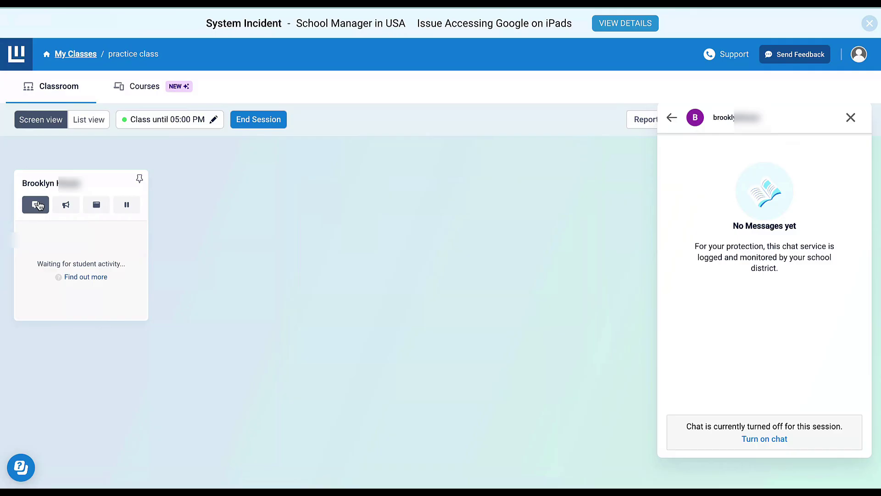
{"action": "left_click", "coordinate": [772, 441]}
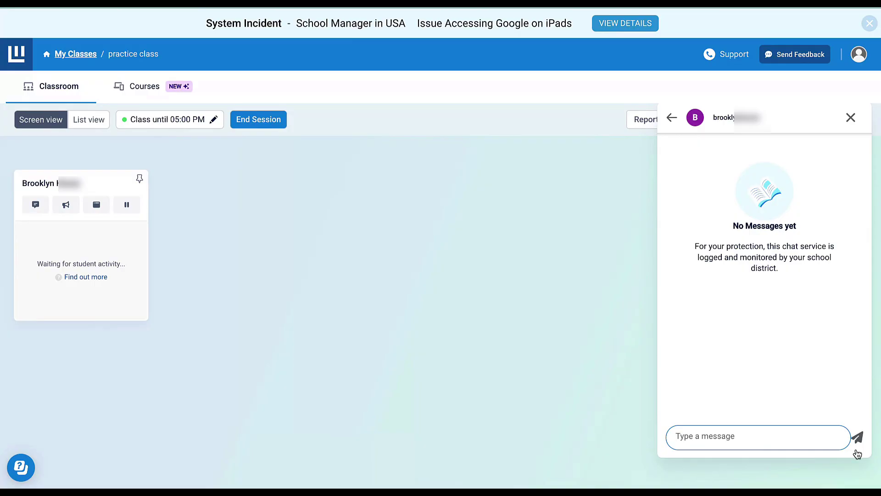
{"action": "left_click", "coordinate": [851, 117]}
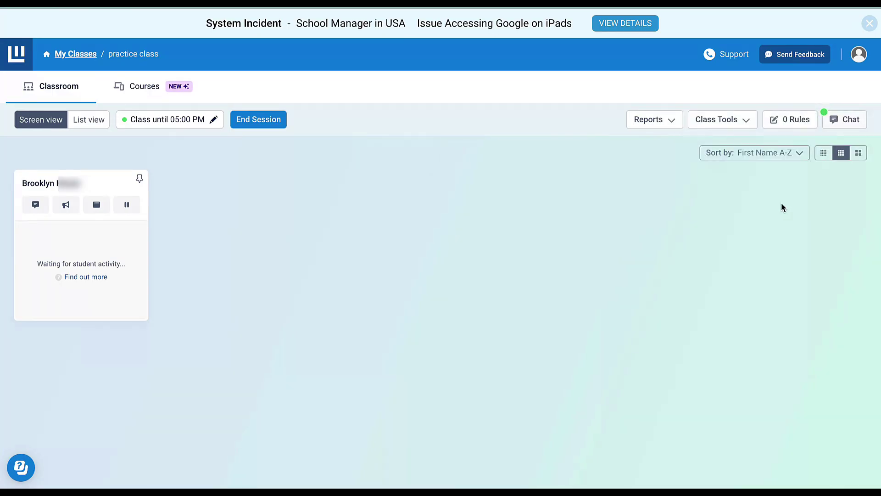
{"action": "left_click", "coordinate": [100, 209]}
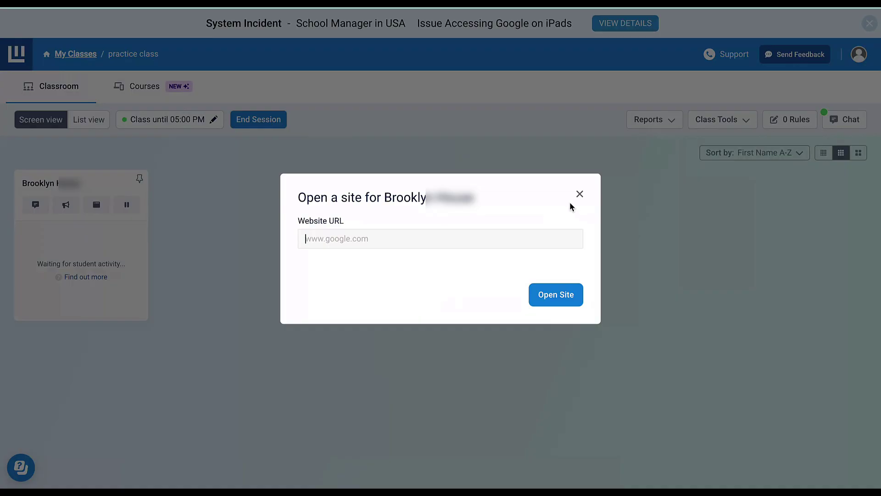
{"action": "left_click", "coordinate": [578, 194]}
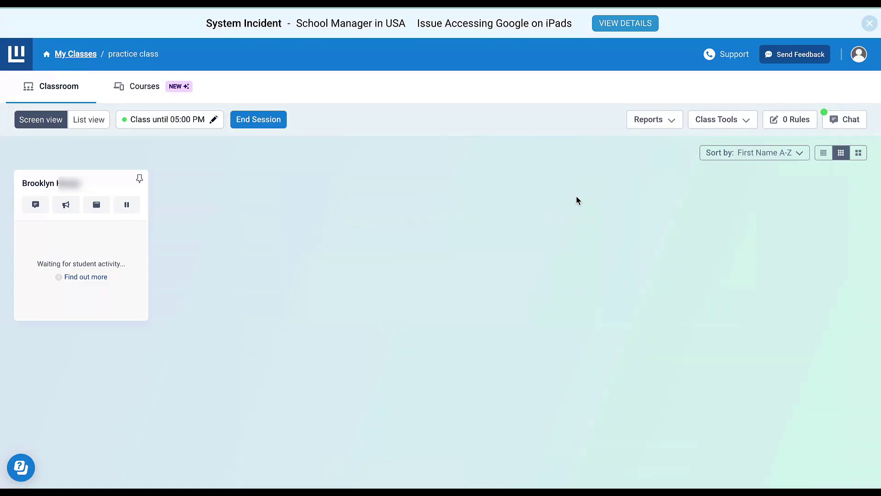
- Search the student's Screenshot History for Today, get no results, and close the report
{"action": "left_click", "coordinate": [640, 127]}
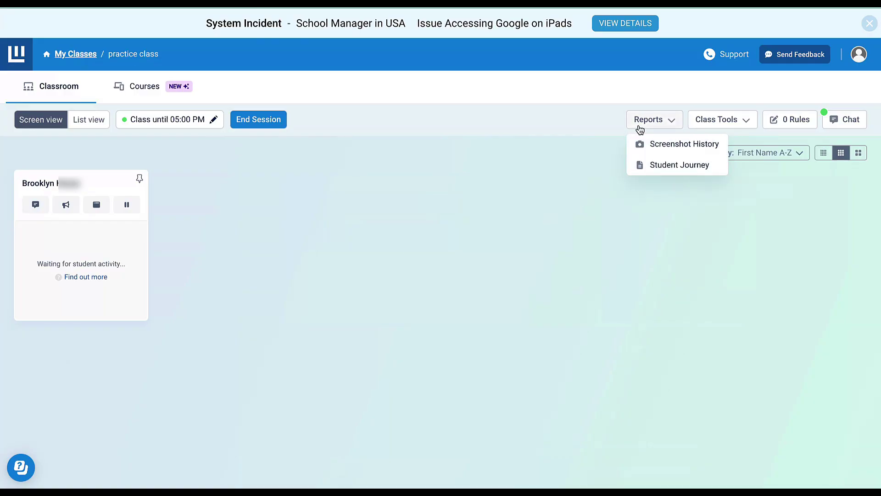
{"action": "left_click", "coordinate": [650, 144]}
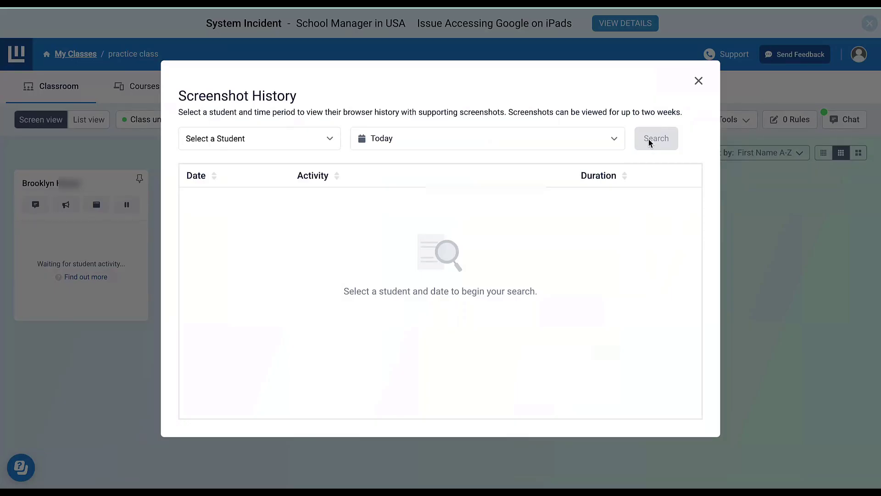
{"action": "left_click", "coordinate": [320, 140]}
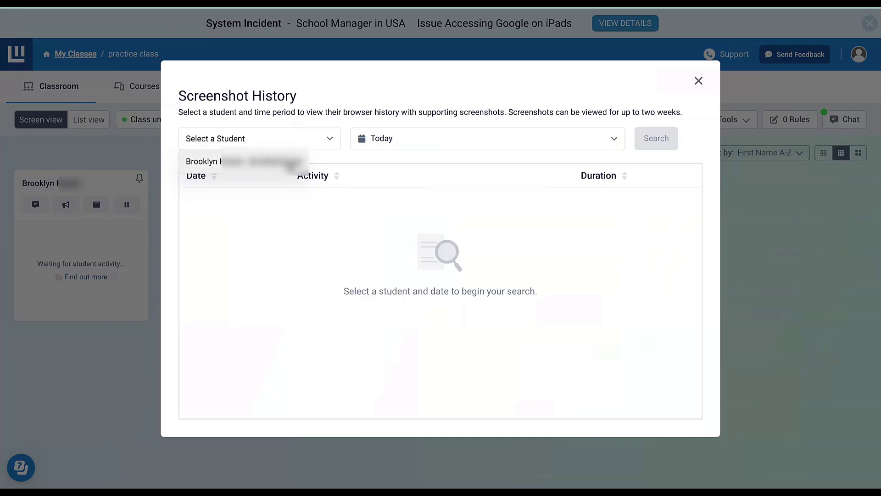
{"action": "left_click", "coordinate": [257, 161]}
{"action": "left_click", "coordinate": [413, 143]}
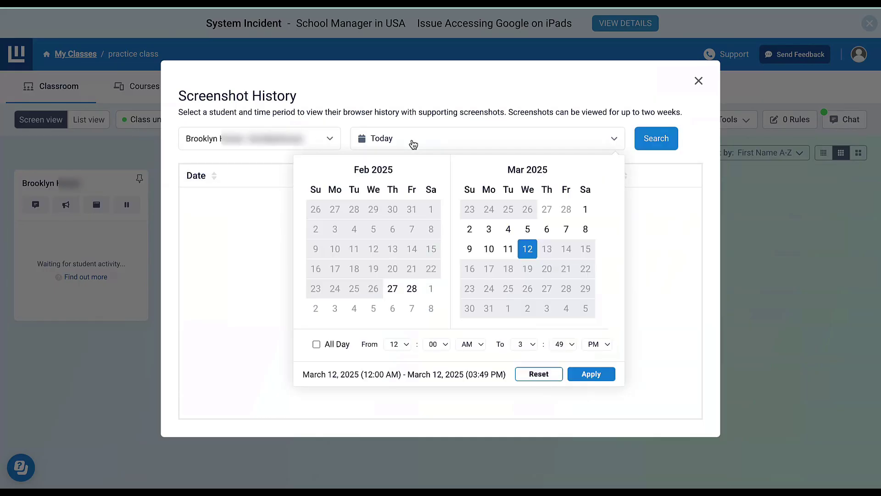
{"action": "left_click", "coordinate": [597, 376]}
{"action": "left_click", "coordinate": [671, 145]}
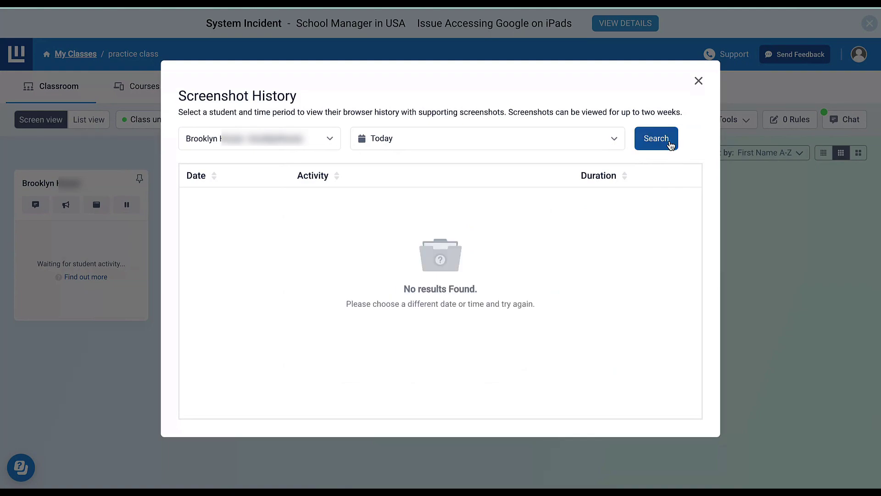
{"action": "left_click", "coordinate": [699, 81]}
- Export the student's Student Journey Report for Today, excluding the last hour, to email
{"action": "left_click", "coordinate": [672, 123]}
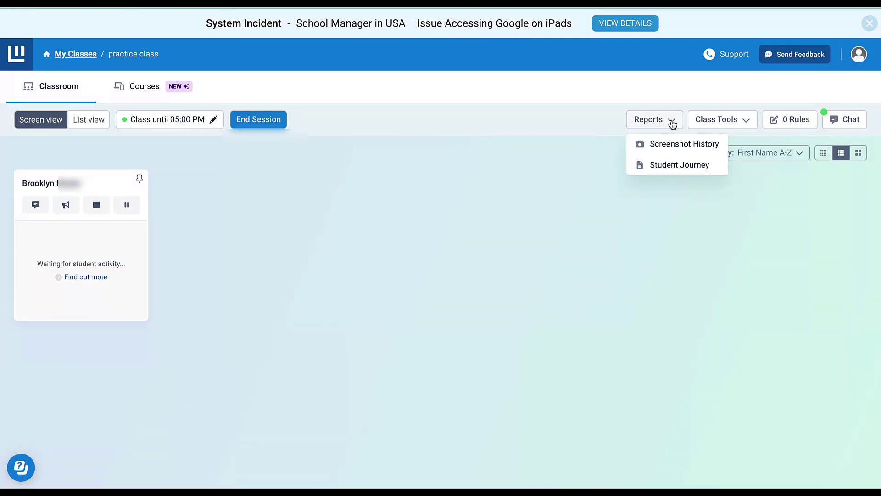
{"action": "left_click", "coordinate": [678, 166]}
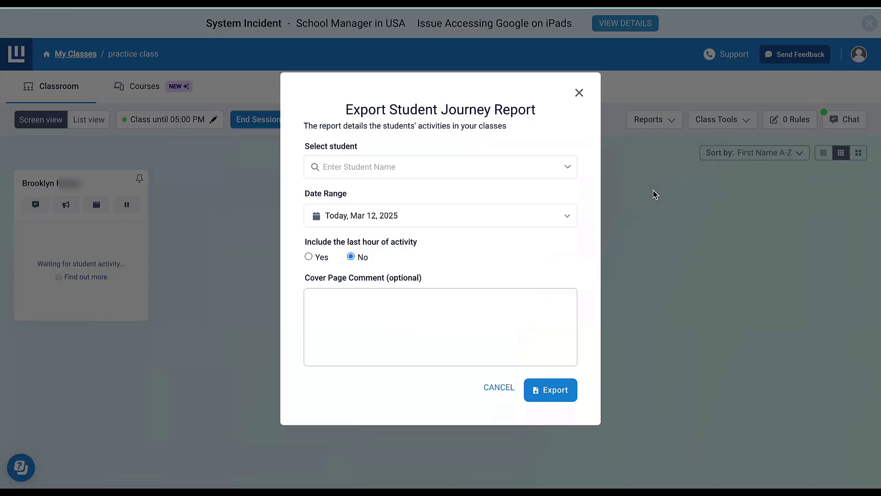
{"action": "left_click", "coordinate": [551, 164]}
{"action": "left_click", "coordinate": [543, 190]}
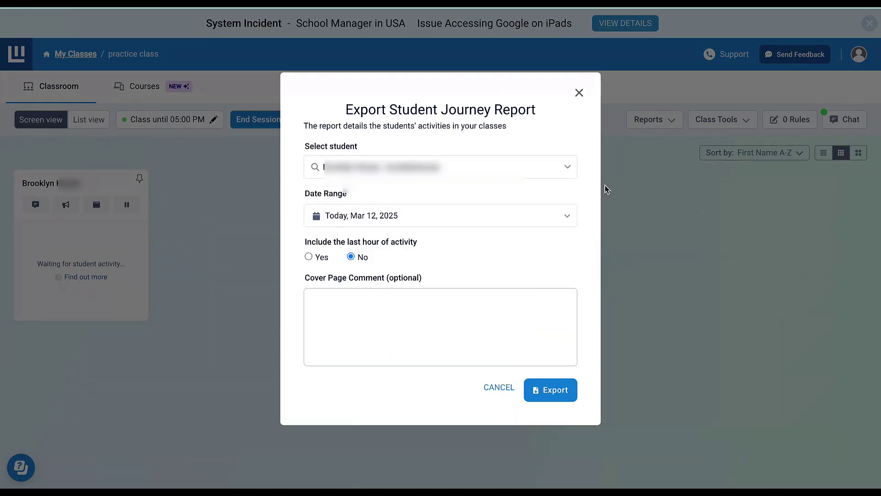
{"action": "left_click", "coordinate": [567, 217]}
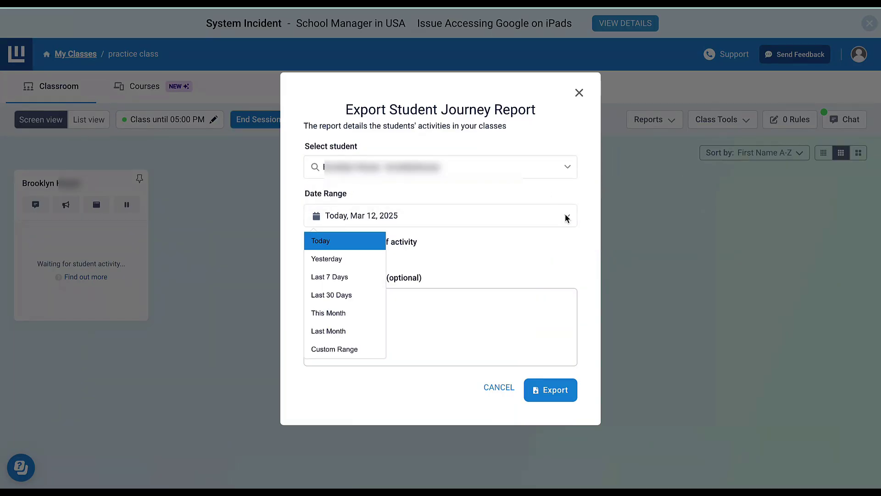
{"action": "left_click", "coordinate": [566, 213]}
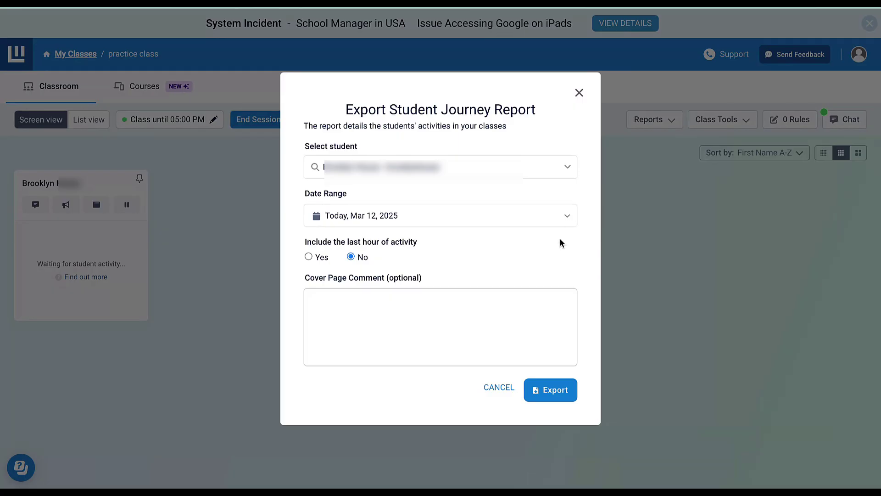
{"action": "left_click", "coordinate": [541, 308]}
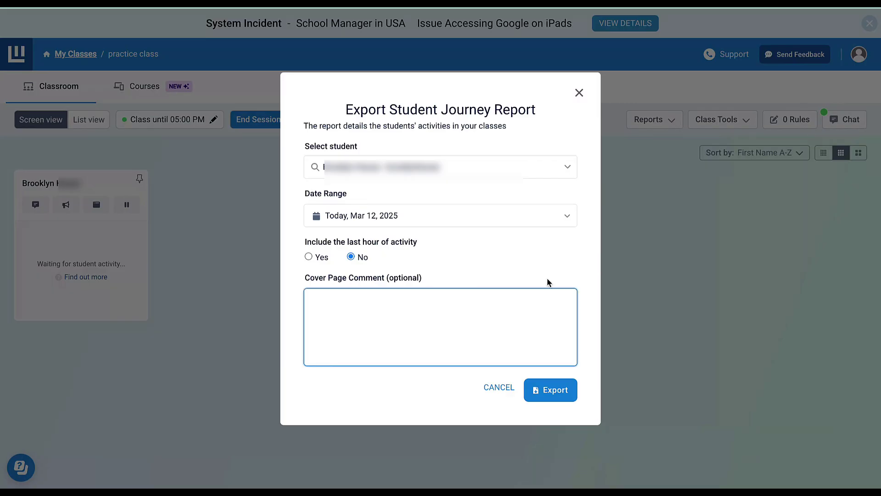
{"action": "left_click", "coordinate": [561, 391]}
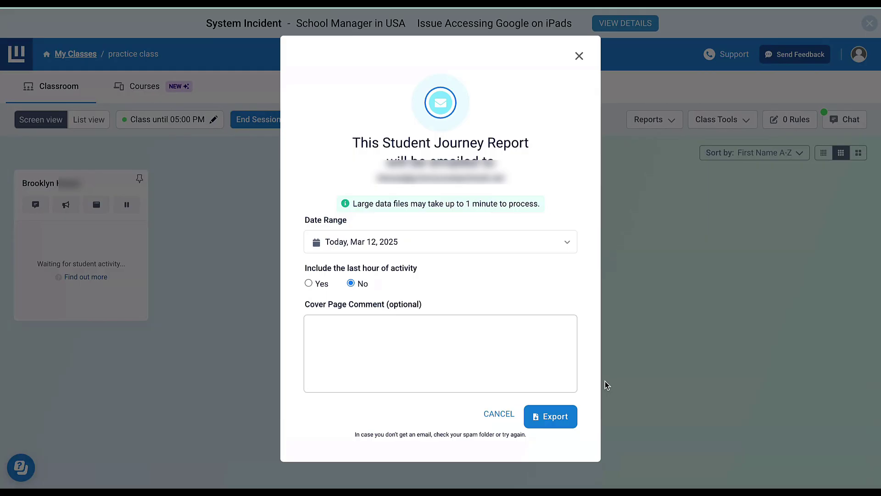
- Close the Student Journey Report confirmation to return to the practice class classroom
{"action": "left_click", "coordinate": [580, 56]}
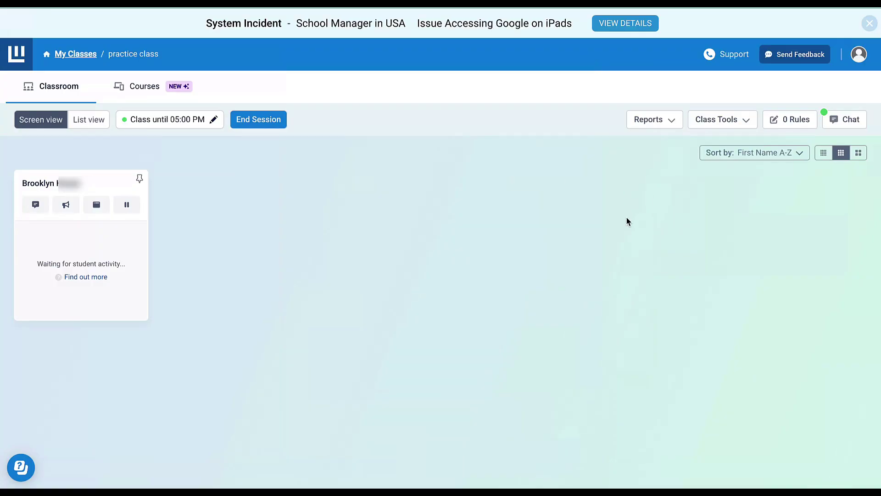